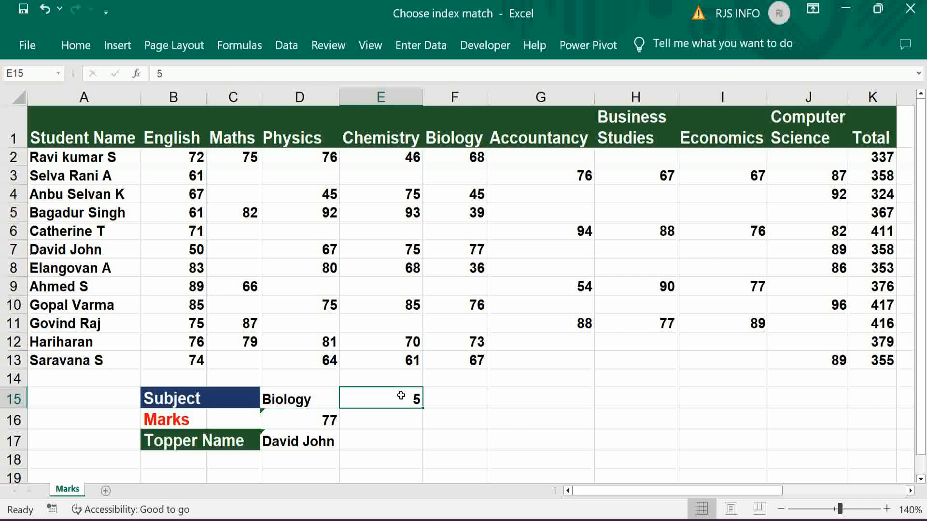
Step: Test the lookup with subject index 1 in cell E15 and set the index back to 5
type("1")
key("Tab")
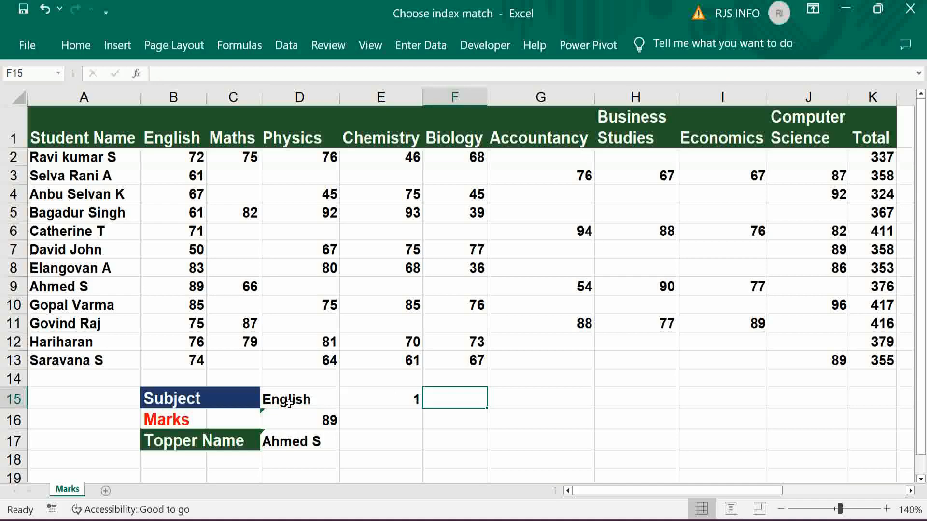
left_click(395, 407)
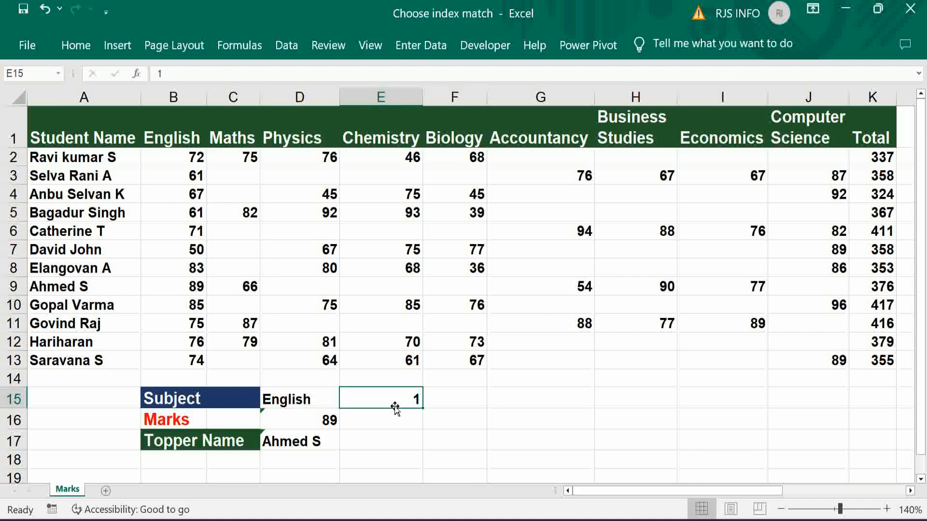
type("5")
key("Tab")
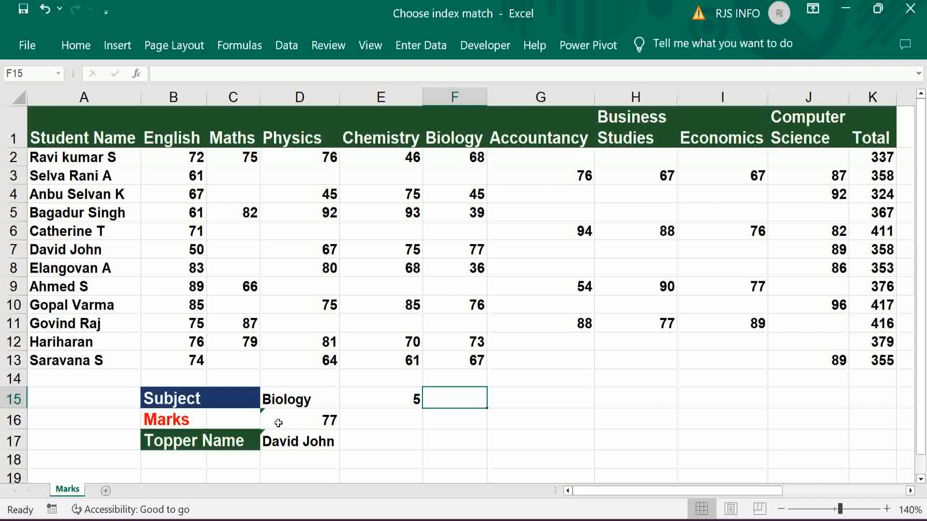
Step: Start a new CHOOSE formula in the Subject result cell D15, using E15 as the index number
left_click(285, 400)
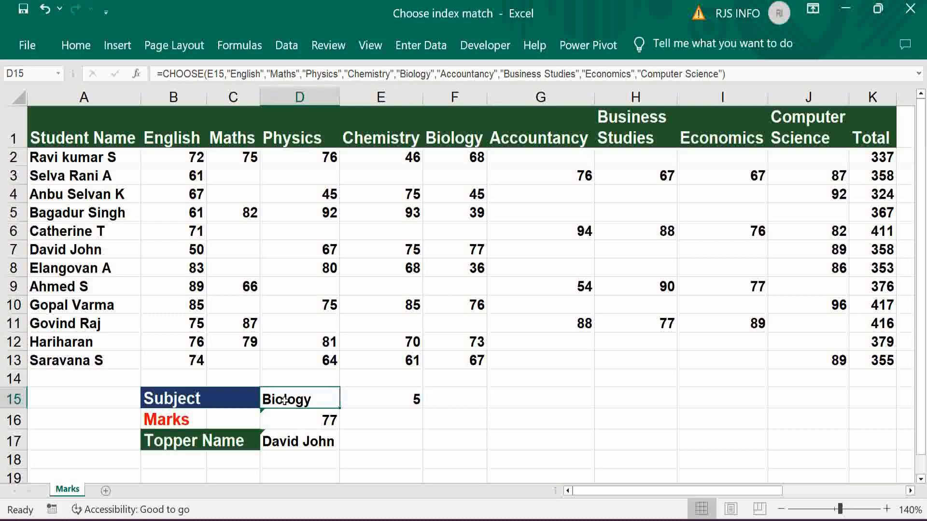
type("=")
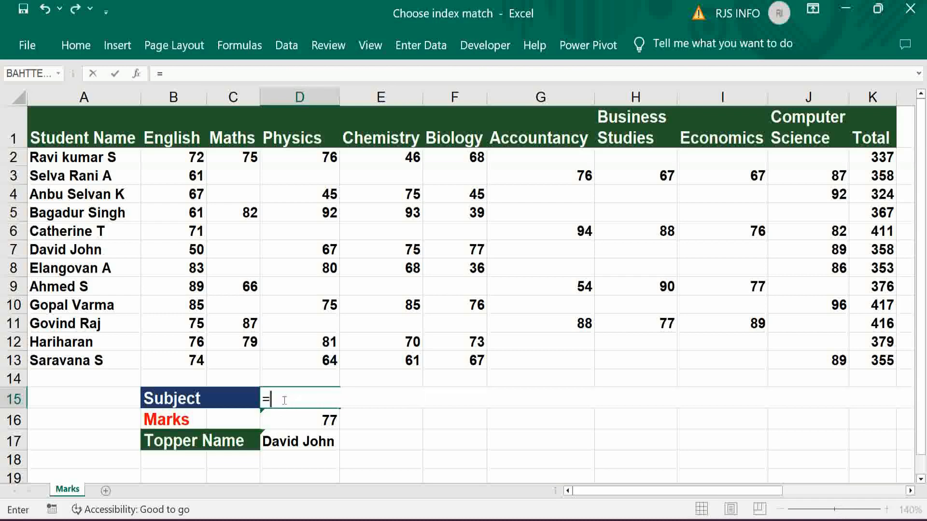
type("CHOOSE")
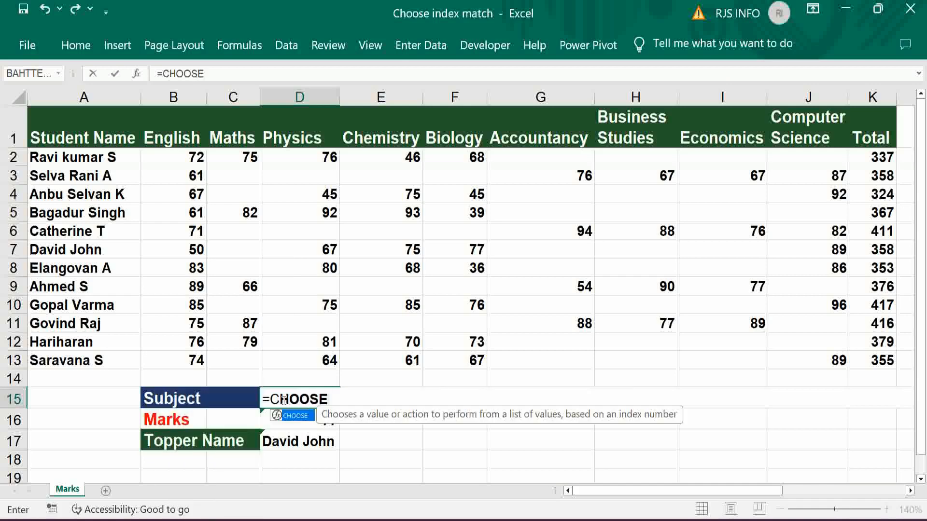
type("(")
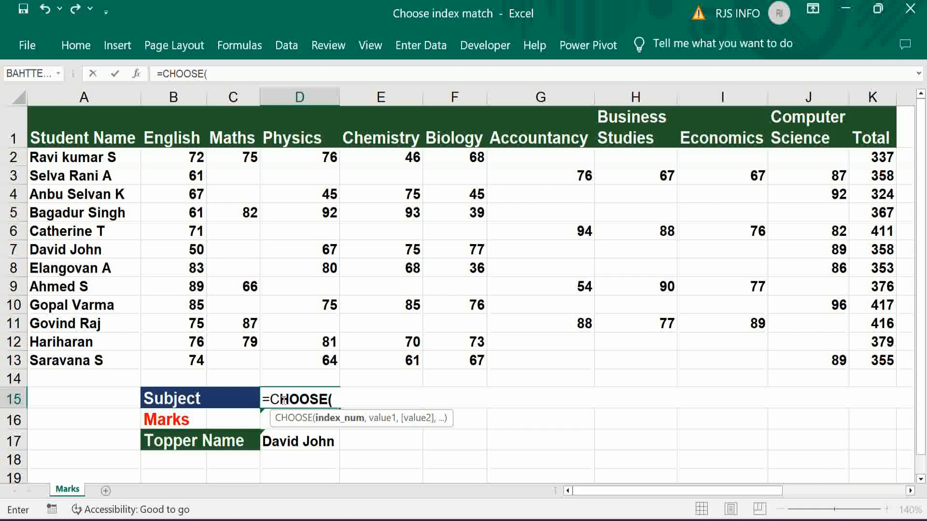
type("E")
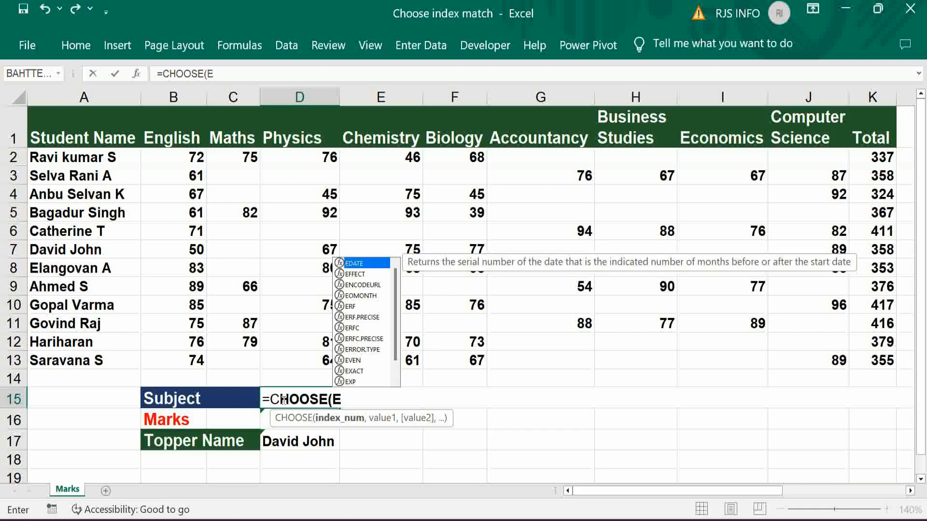
type("15,")
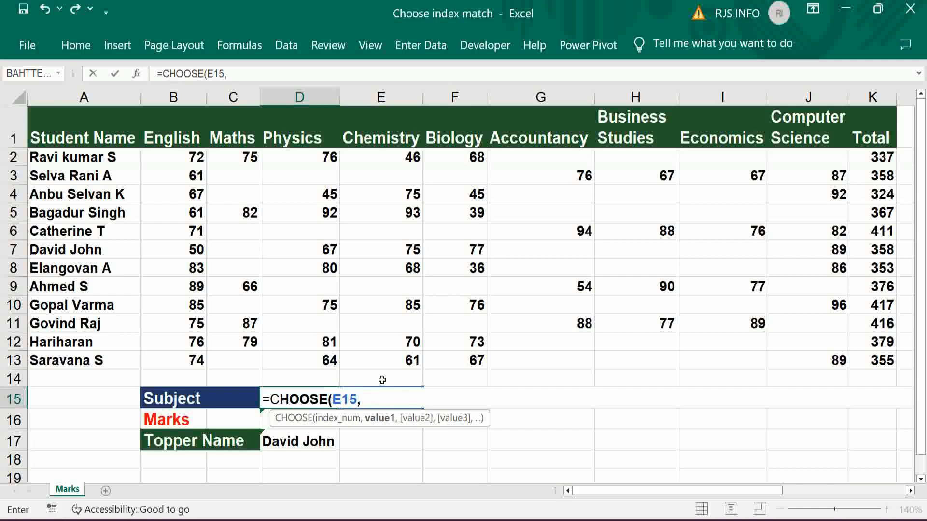
Step: Add the header cells B1, C1, D1, E1 and F1 as the first five values of the CHOOSE formula
left_click(179, 139)
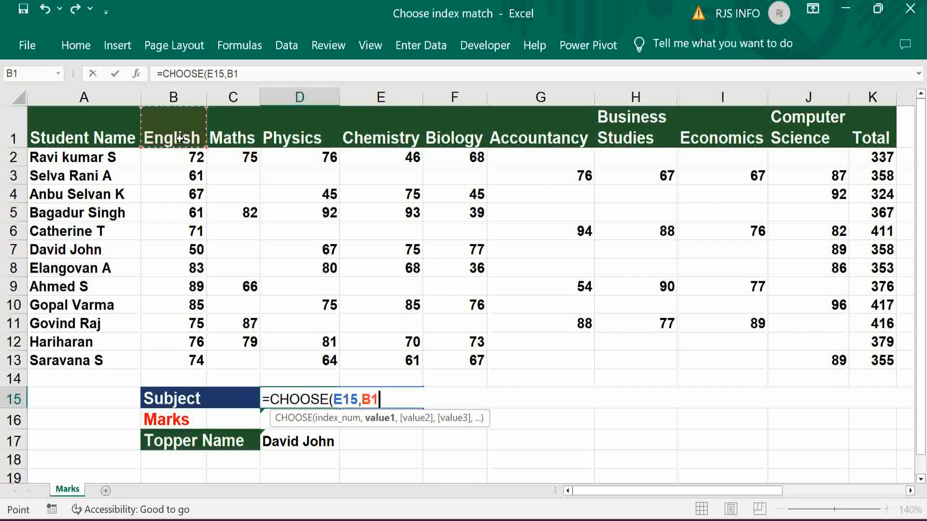
type(",")
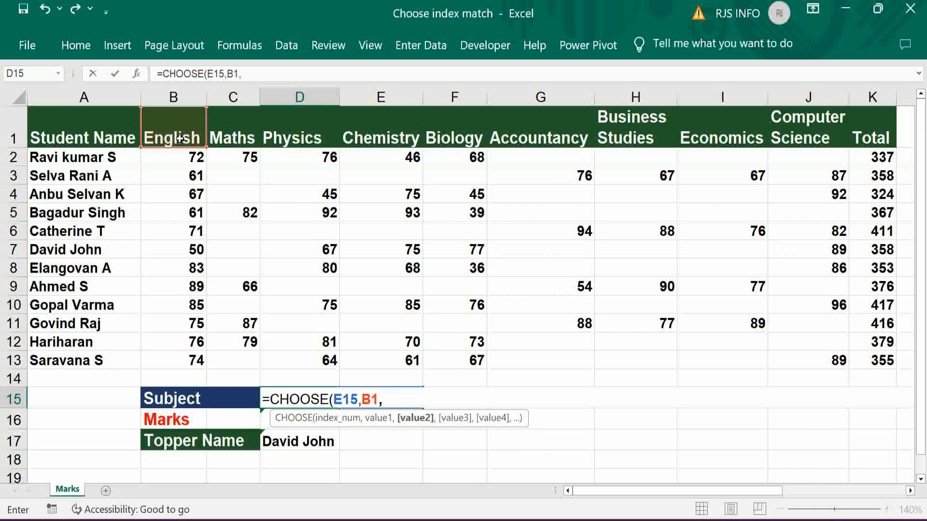
left_click(237, 136)
type(",")
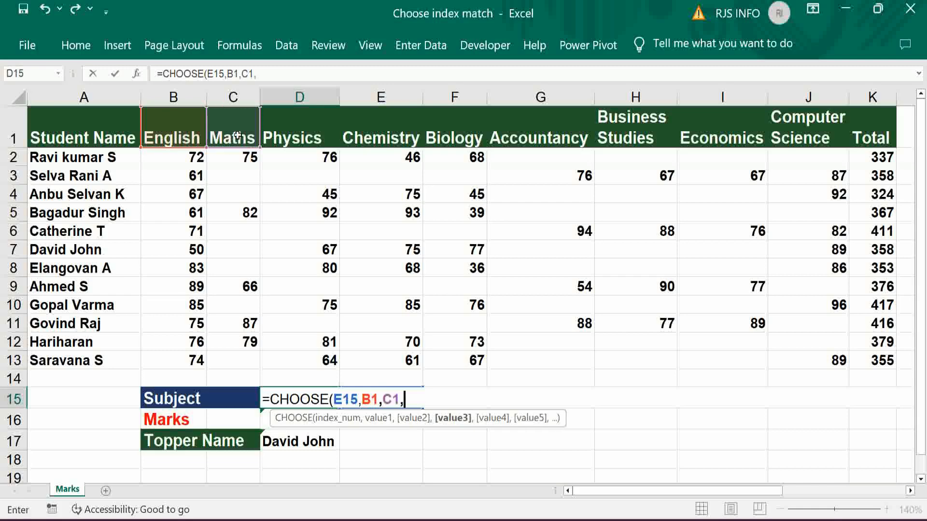
left_click(289, 132)
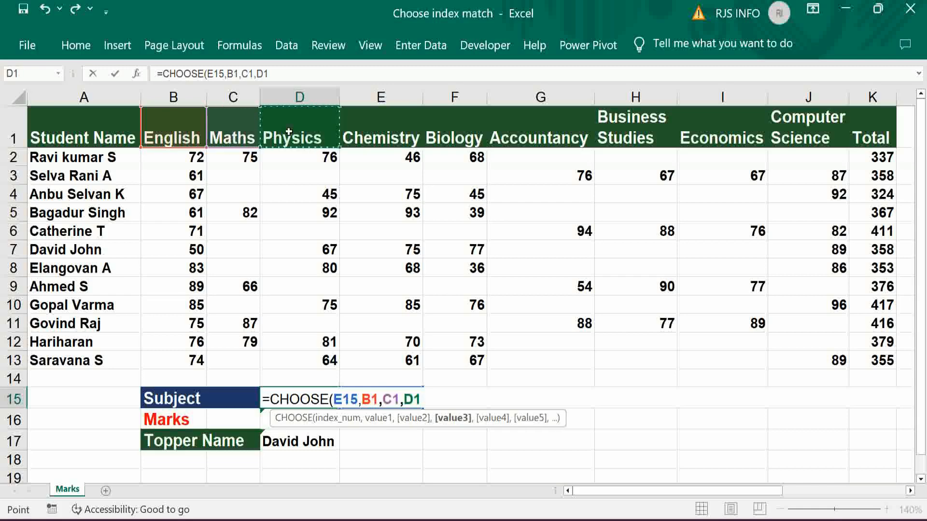
type(",")
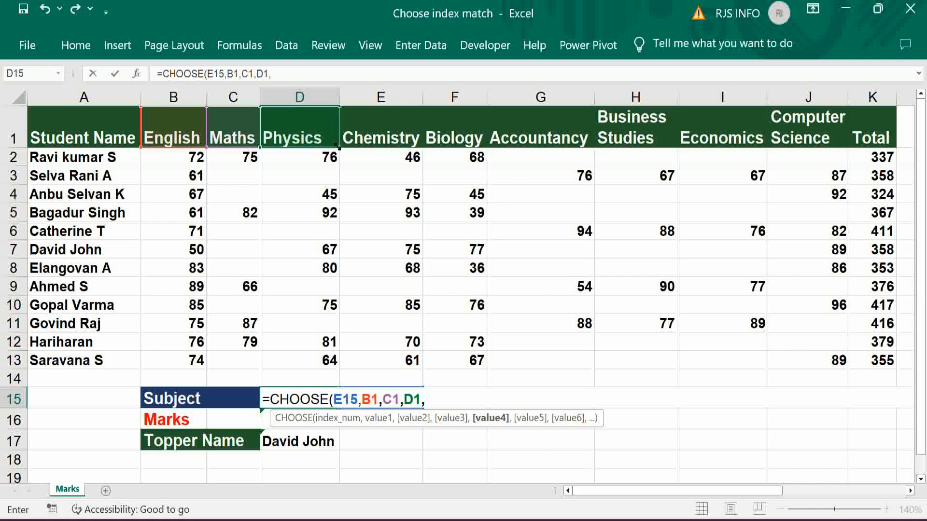
left_click(404, 137)
type(",")
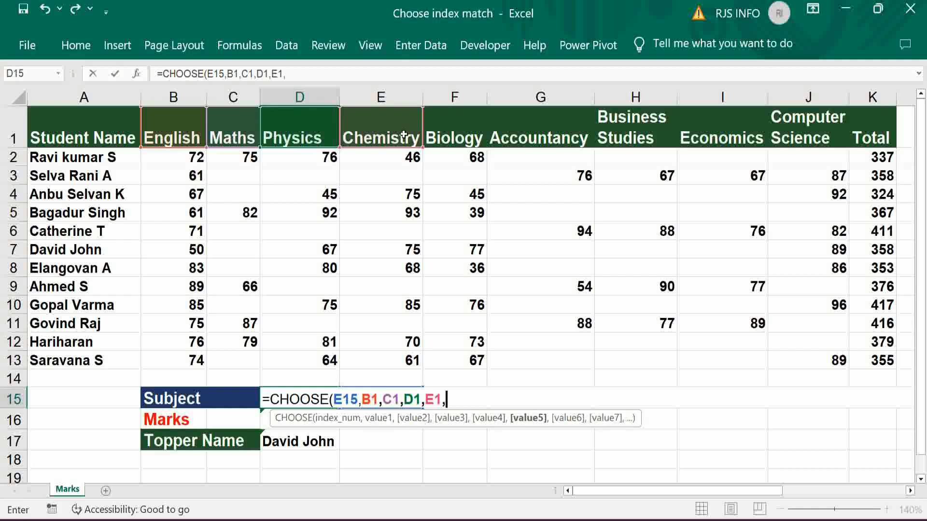
left_click(452, 137)
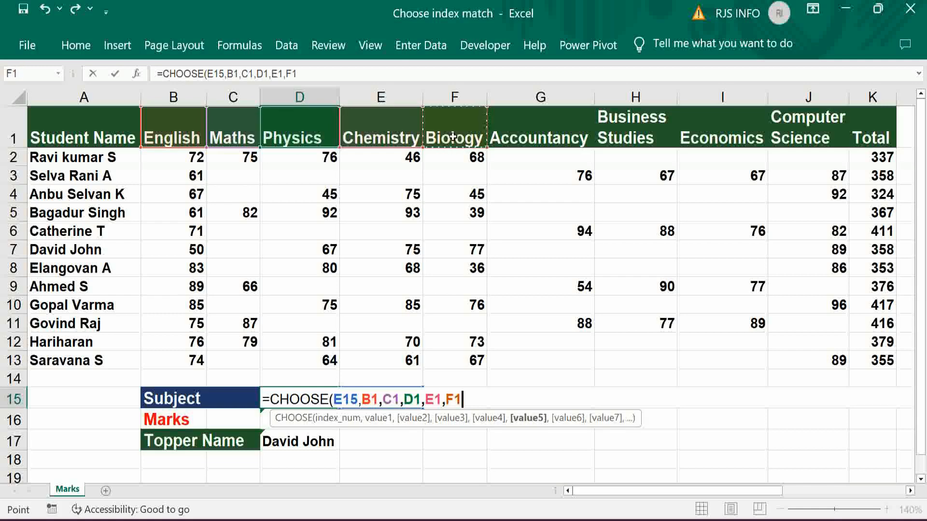
type(",")
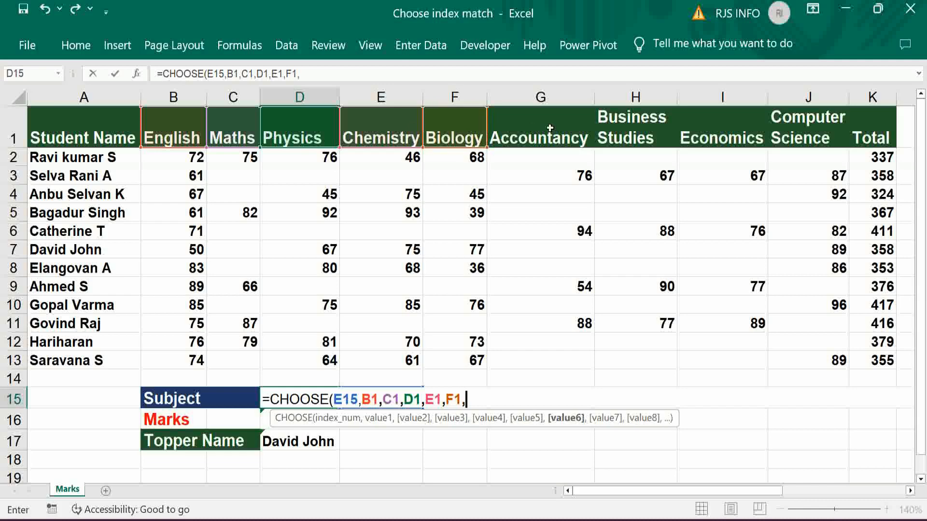
Step: Add header cells G1, H1, I1 and J1 as the remaining CHOOSE values and complete the formula in D15
left_click(550, 131)
type(",")
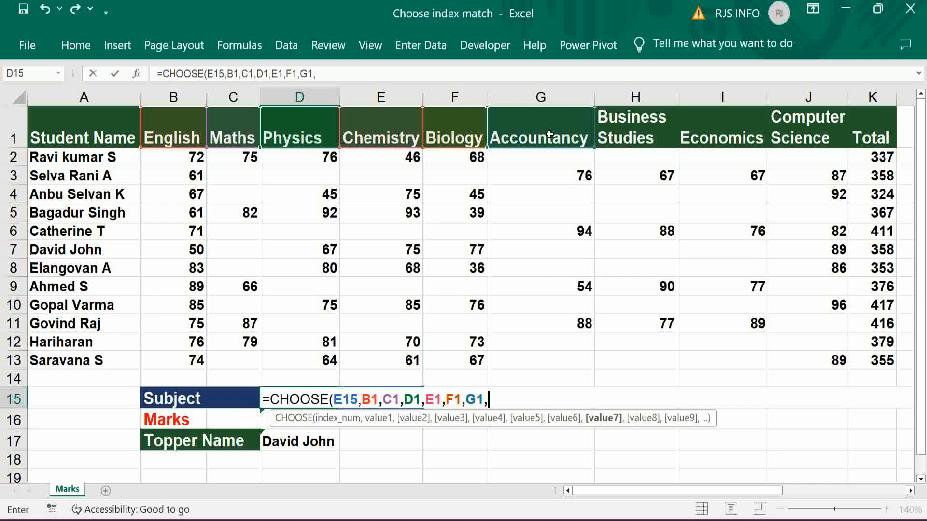
left_click(621, 129)
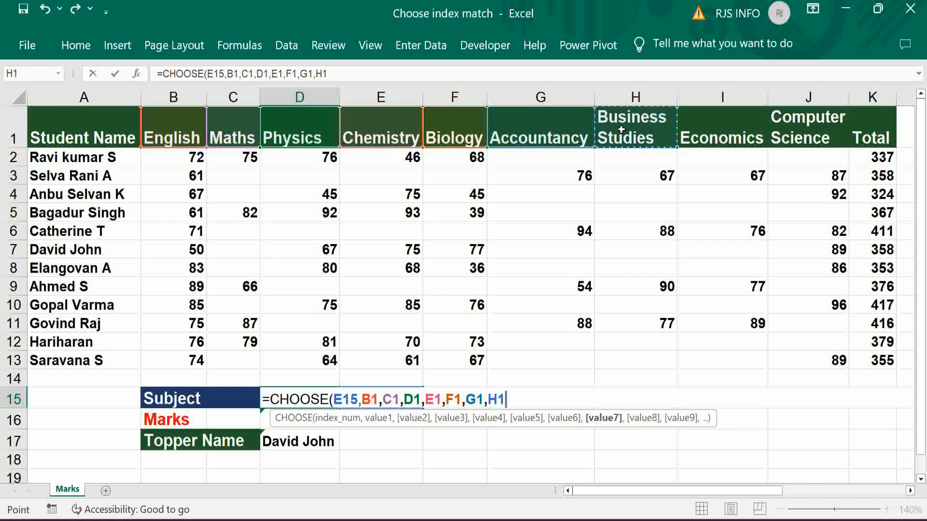
type(",")
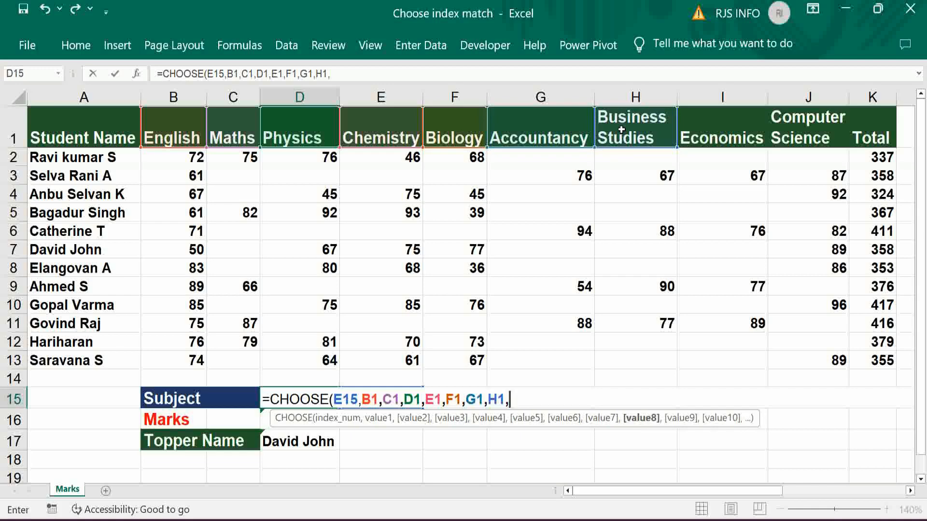
left_click(705, 129)
type(",")
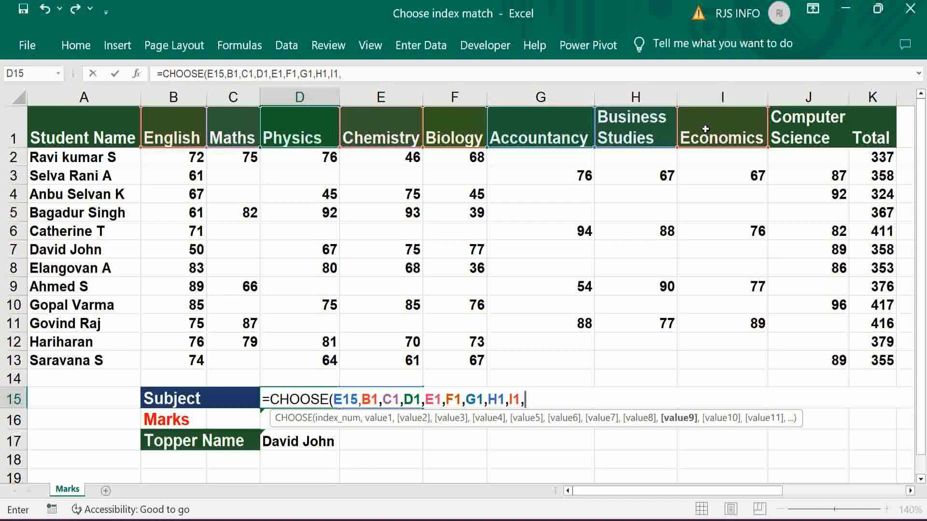
left_click(822, 127)
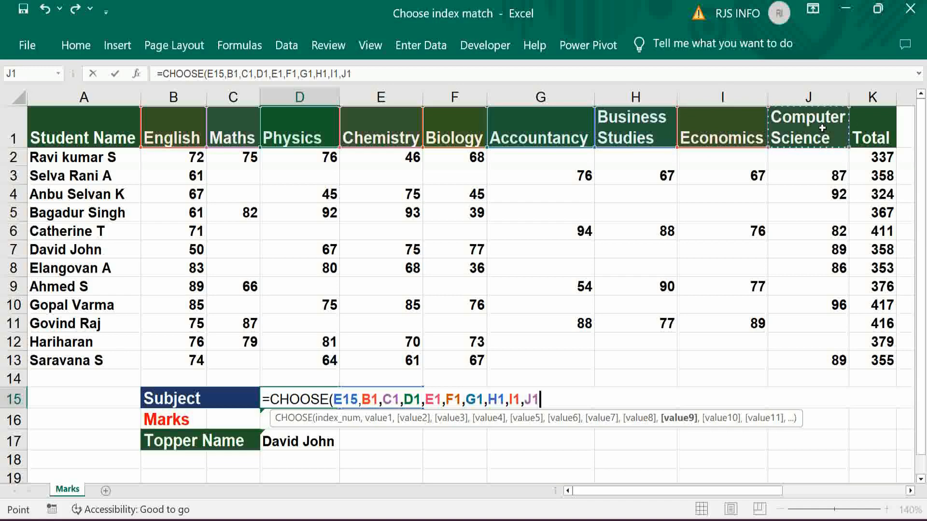
type(",")
key("BackSpace")
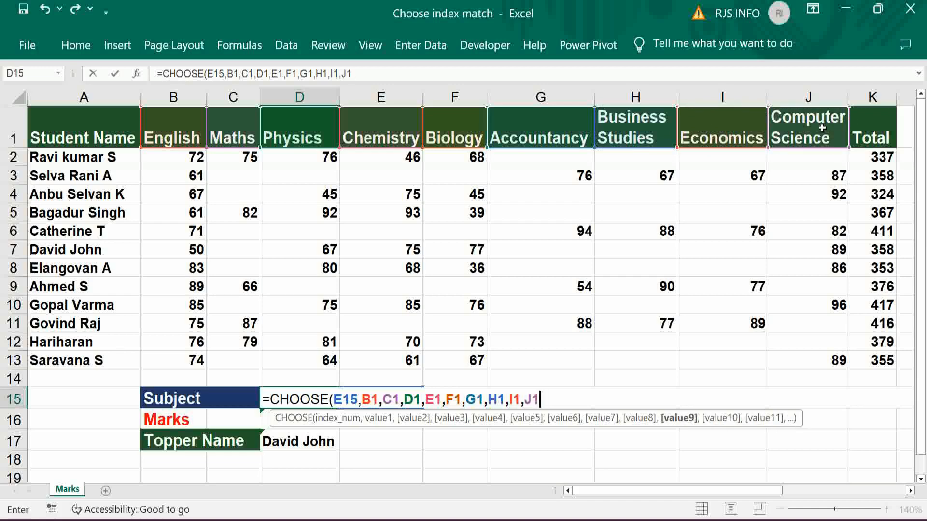
type(")")
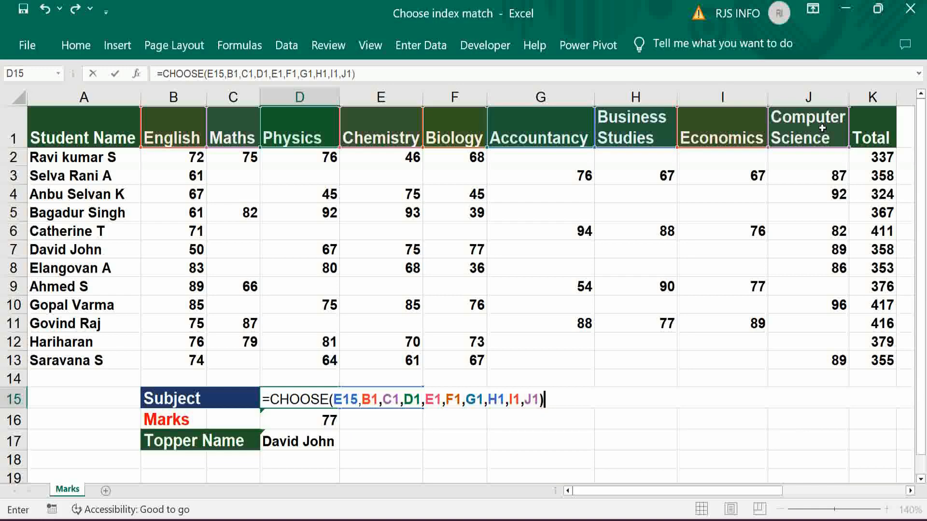
key("Tab")
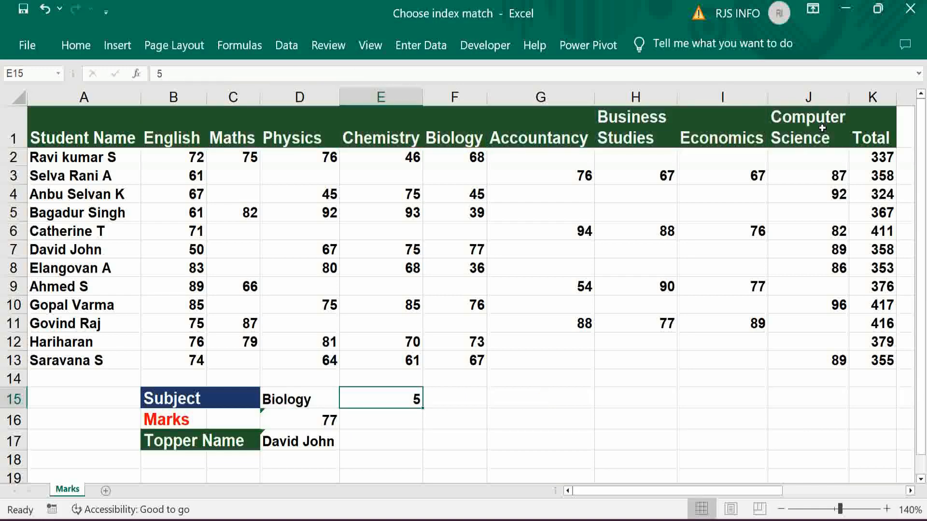
Step: Set the subject index in E15 to 6 and widen column D to fit the full subject name
type("6")
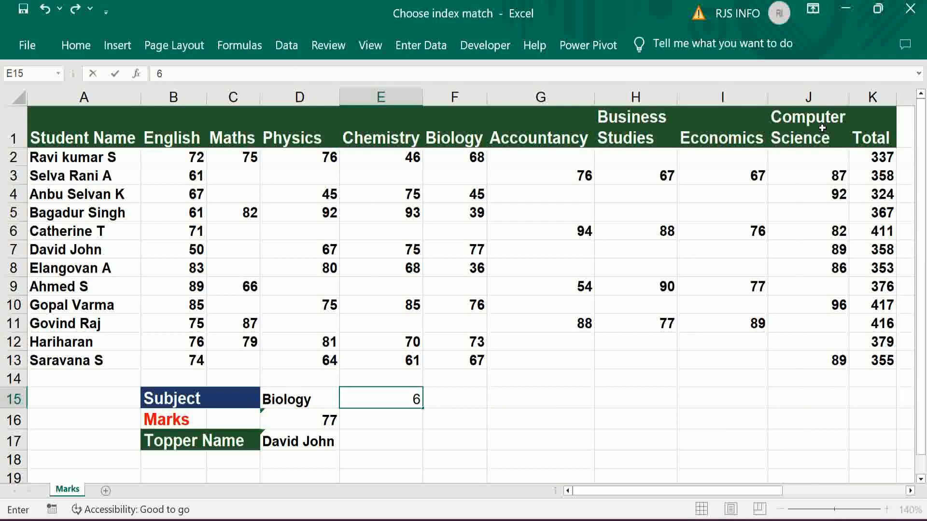
key("Tab")
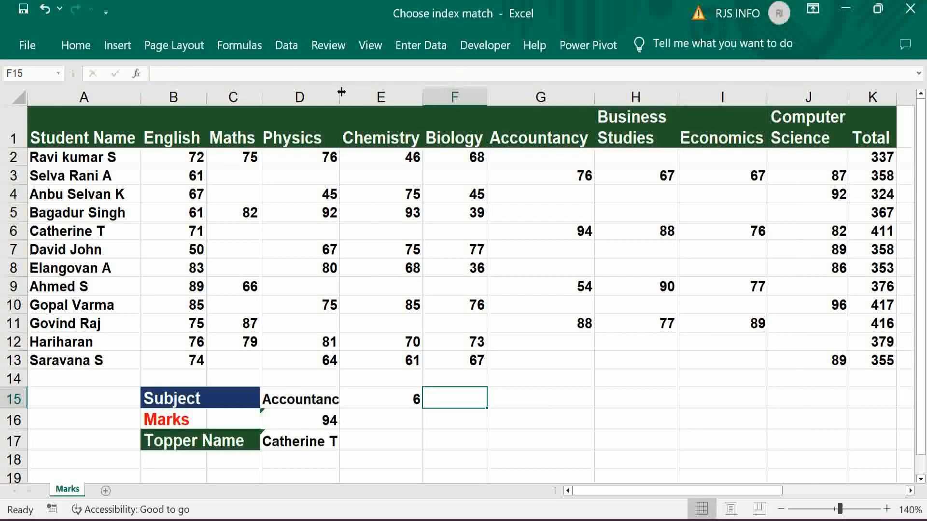
left_click_drag(341, 92, 355, 94)
Step: Start a MAX formula with a nested CHOOSE in the Marks result cell D16, using E15 as the index number
key("Return")
key("Left")
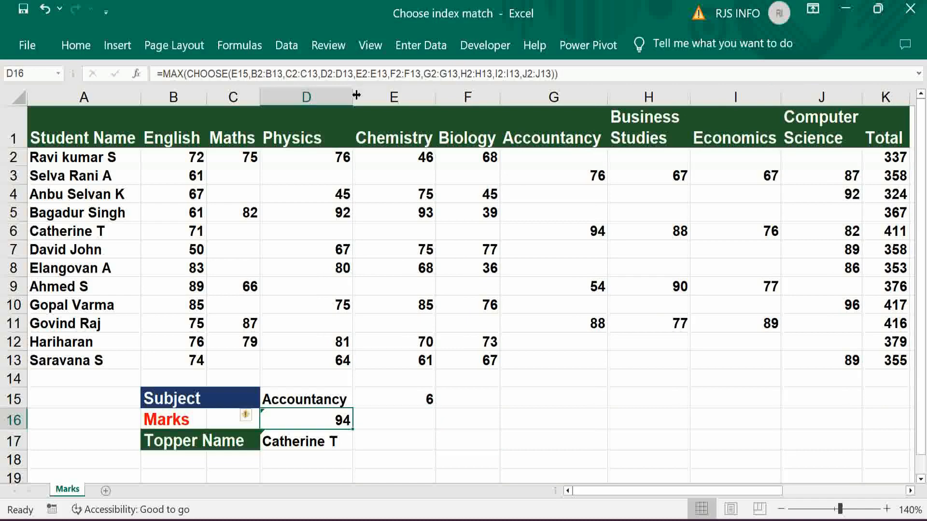
type("=max")
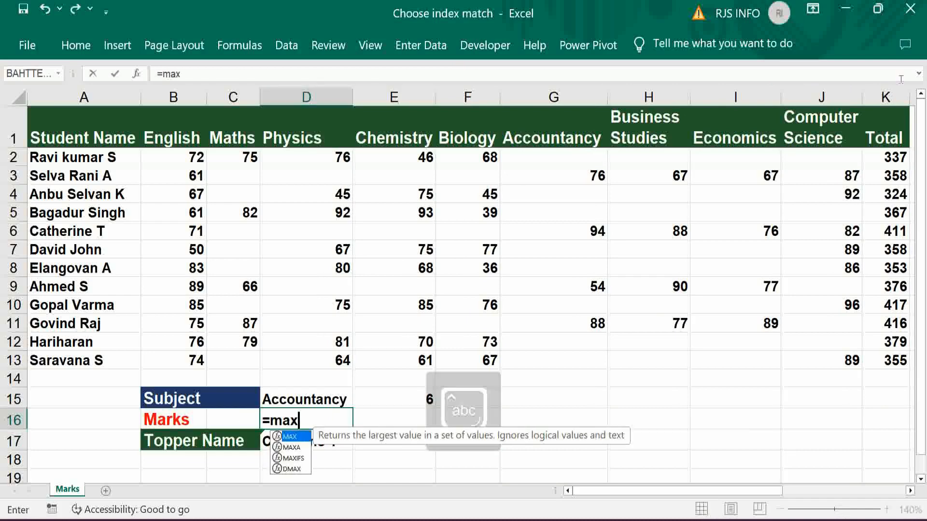
type("(c")
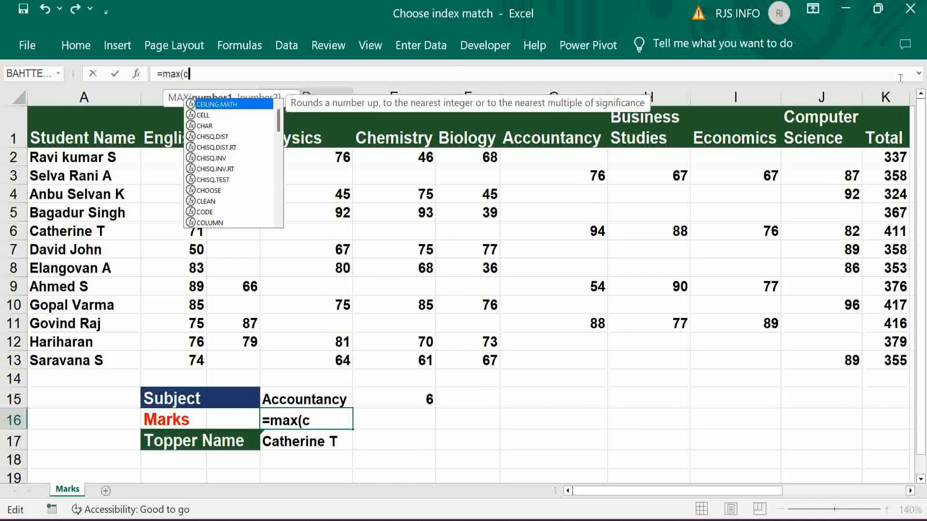
type("hoose(")
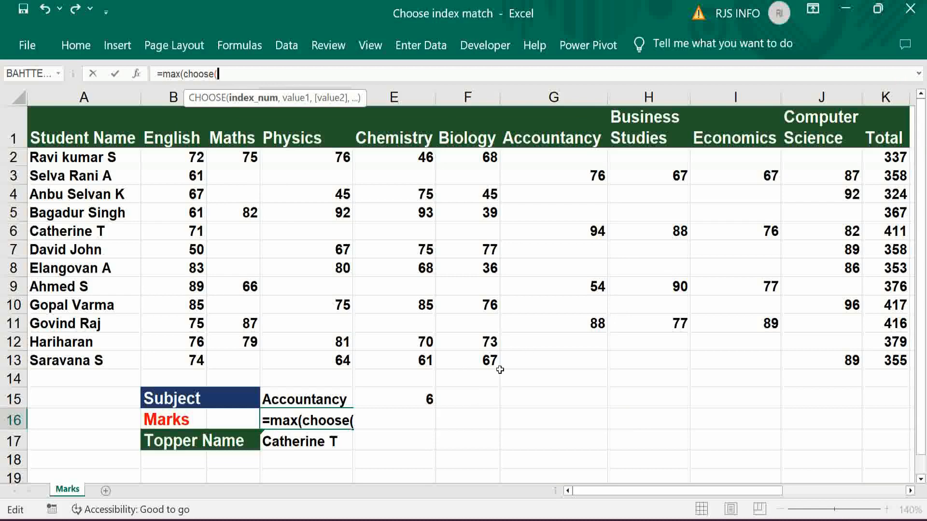
left_click(418, 400)
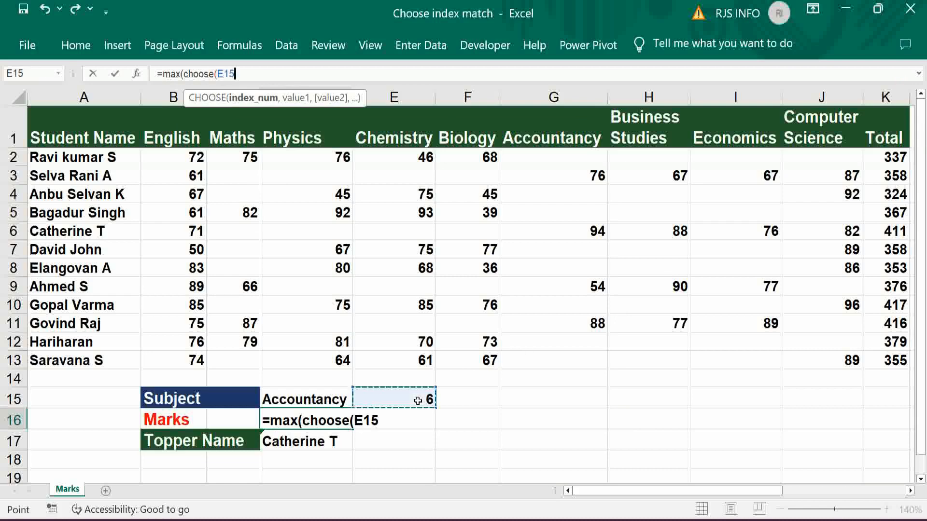
type(",")
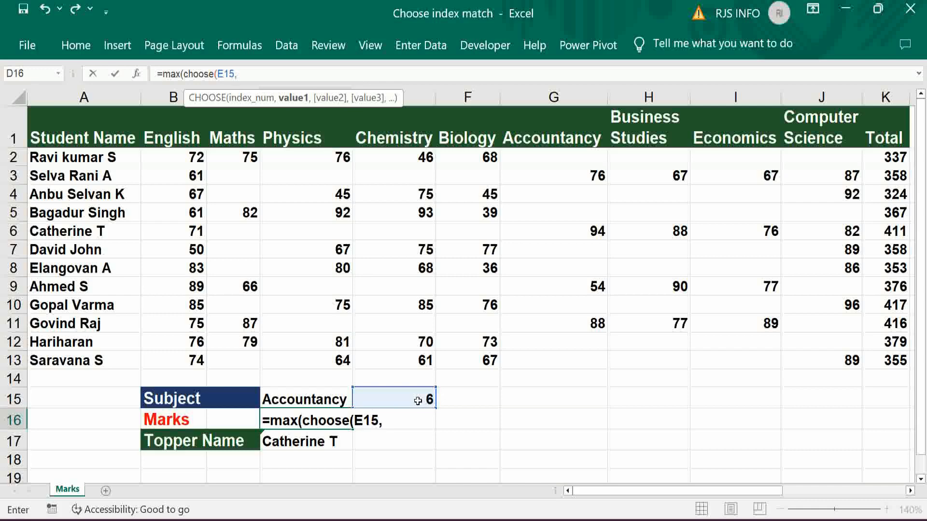
Step: Add the English, Maths and Physics mark ranges B2:B13, C2:C13 and D2:D13 as the first three CHOOSE values in D16
left_click(183, 159)
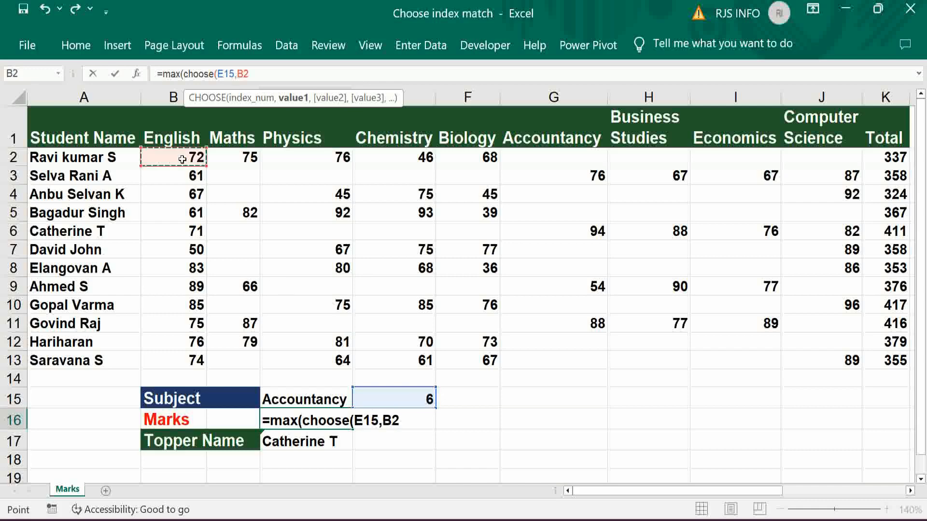
left_click_drag(182, 159, 184, 360)
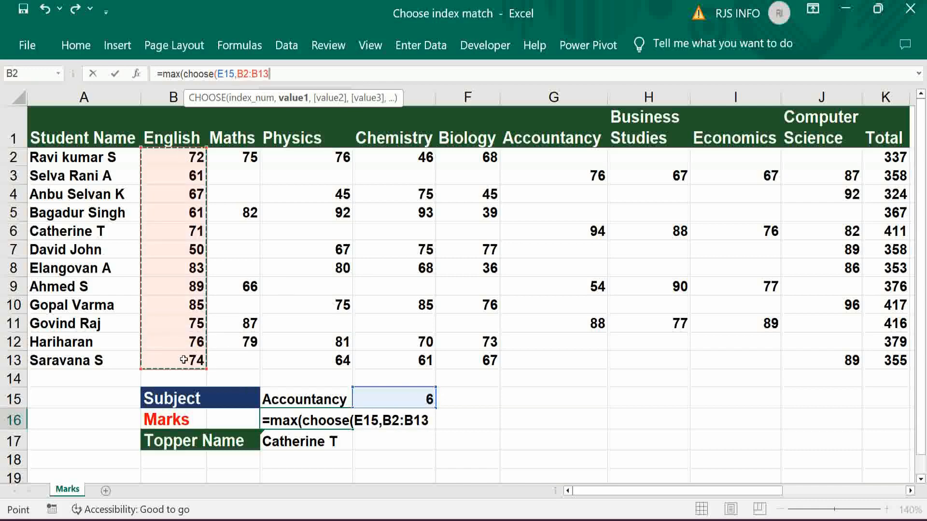
type(",")
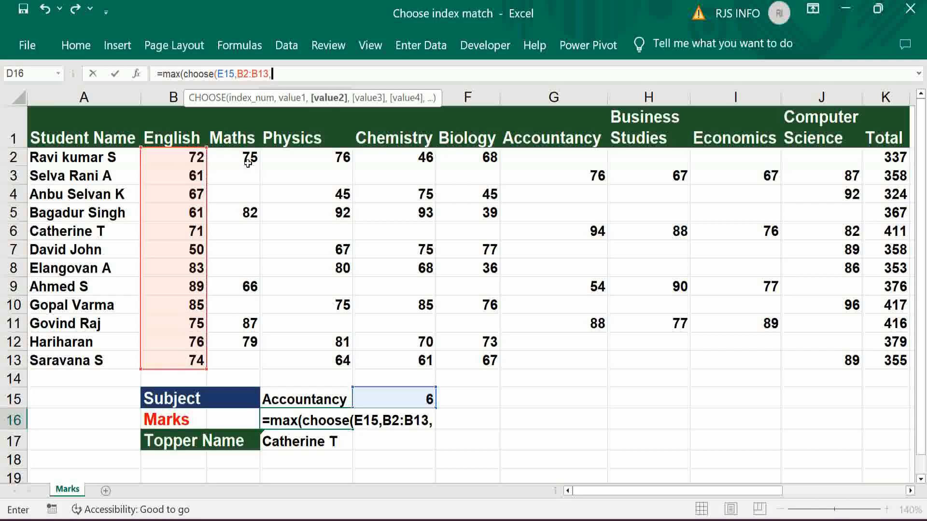
left_click_drag(239, 158, 238, 354)
type(",")
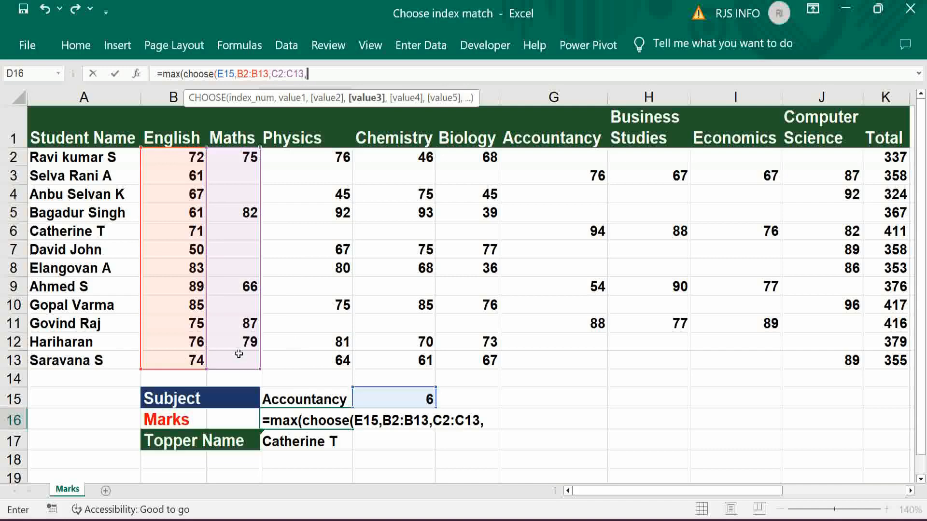
left_click_drag(314, 155, 300, 360)
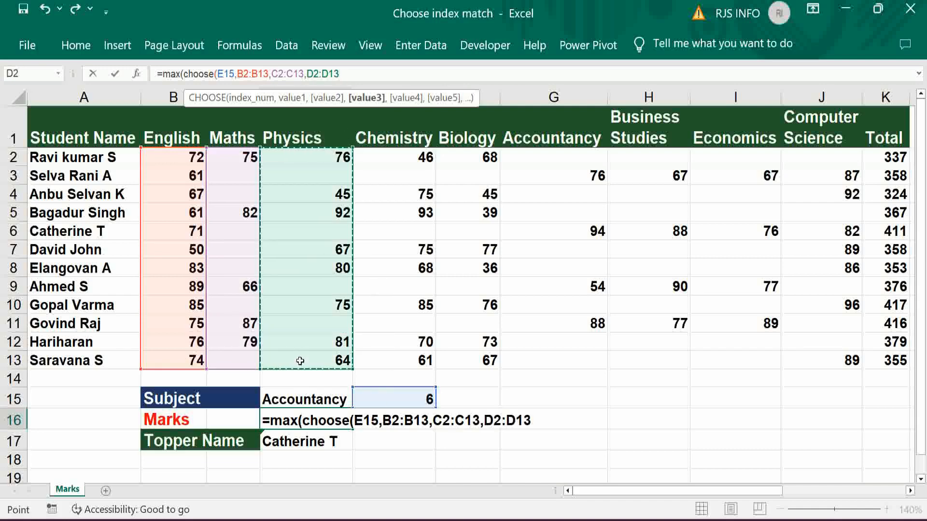
type(",")
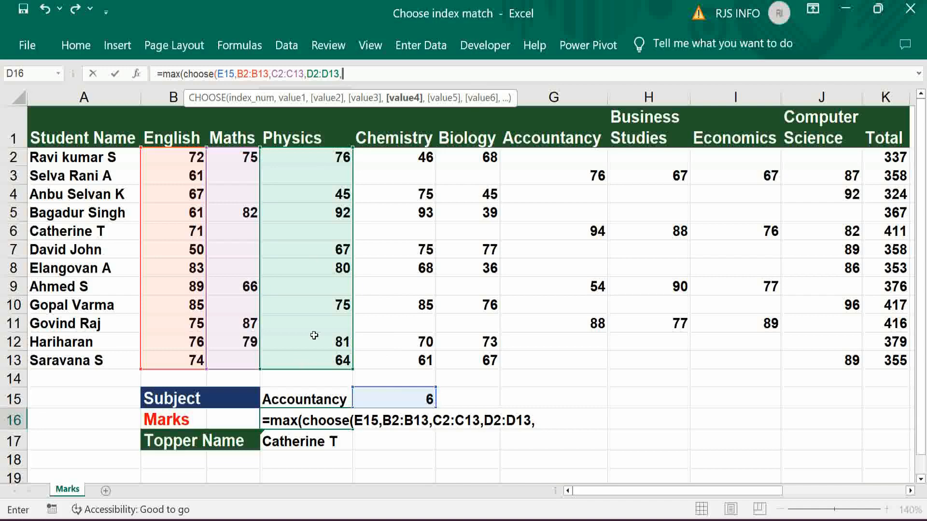
Step: Add the remaining mark ranges, E2:E13 through J2:J13 column by column, as CHOOSE values and complete the MAX formula in D16
left_click_drag(392, 156, 445, 262)
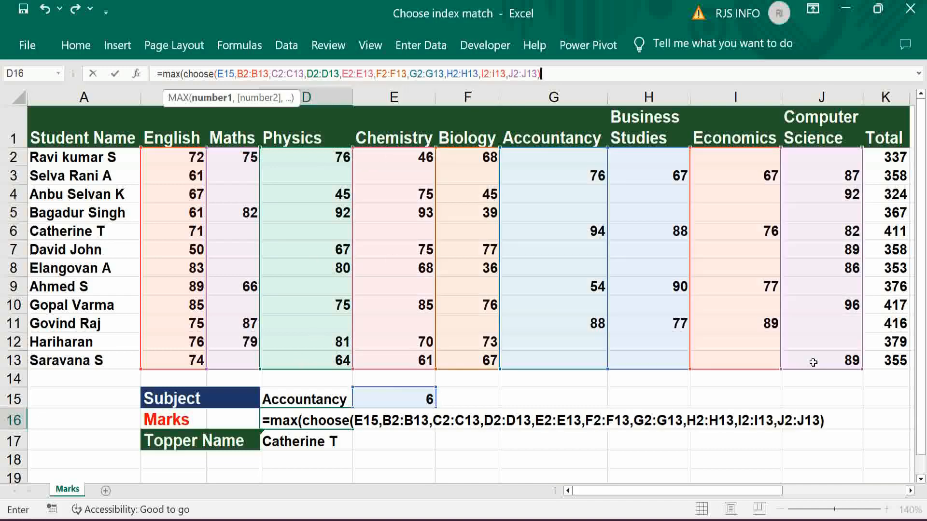
type(")")
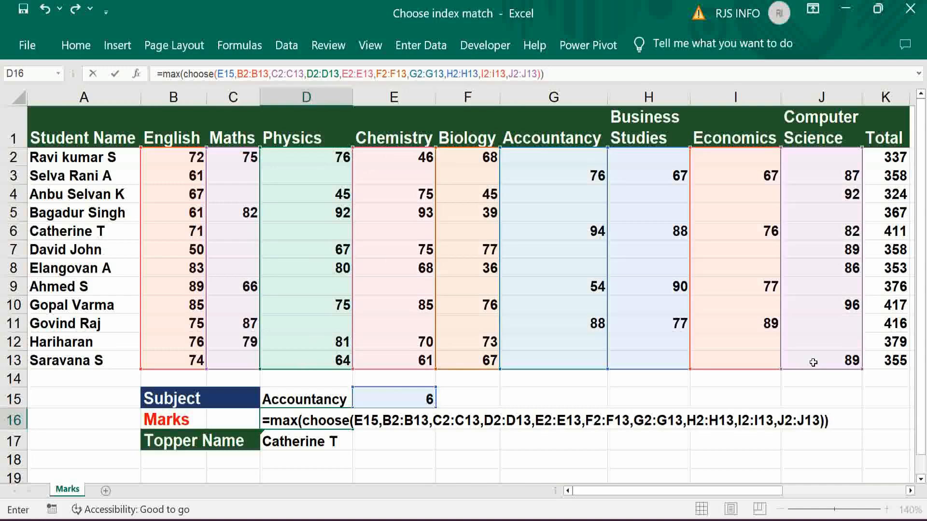
key("Tab")
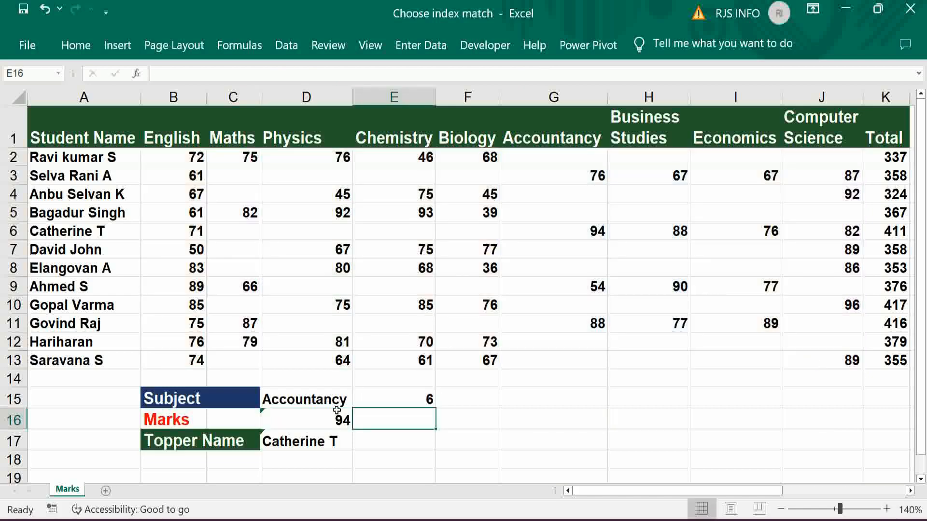
Step: Copy the MAX(CHOOSE(...)) expression from the formula in D16 without its equals sign, keeping the cell as it is
left_click(313, 420)
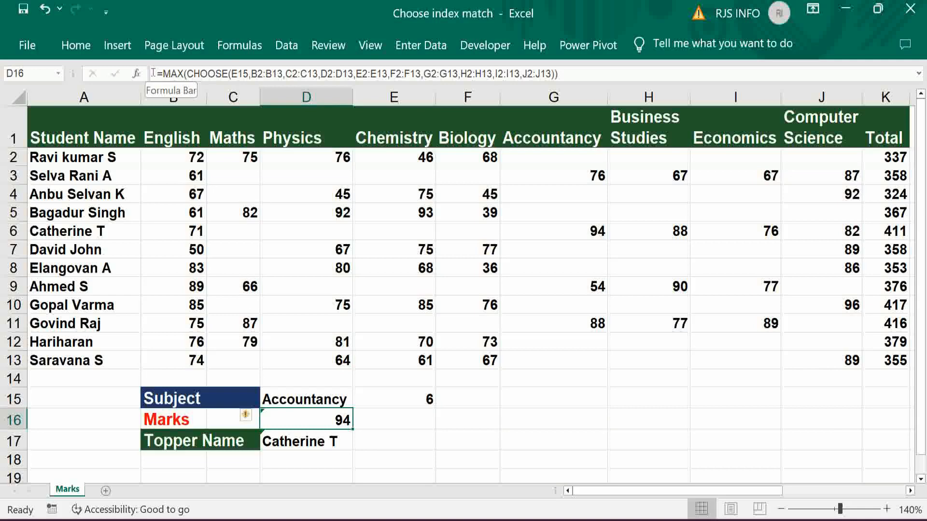
left_click_drag(162, 74, 571, 54)
key("ctrl+c")
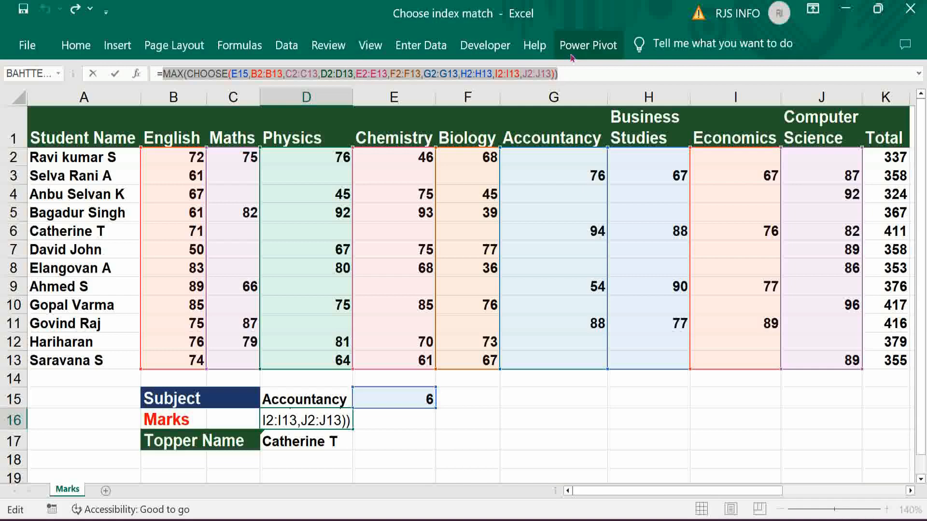
key("ctrl+Return")
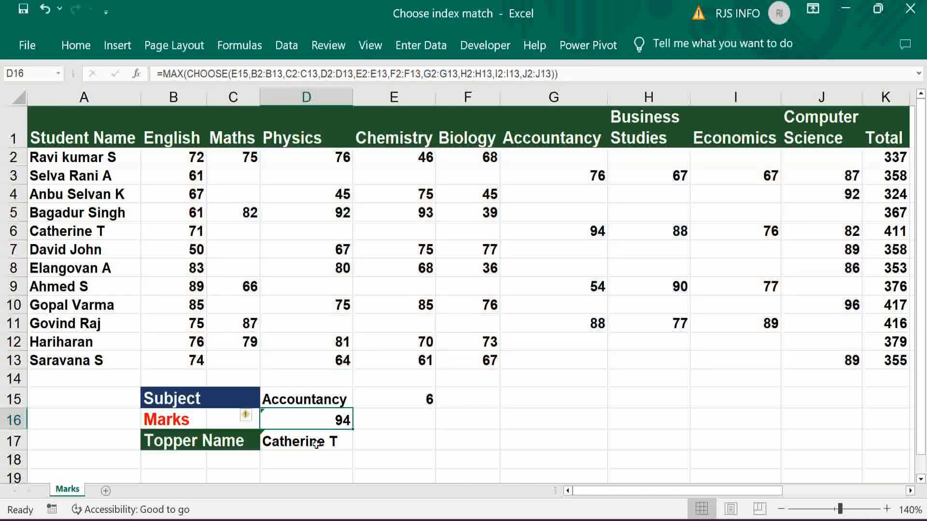
Step: Clear the Topper Name cell D17 and start an INDEX formula over A2:A13 with MATCH, pasting the copied MAX expression as lookup value
left_click(316, 444)
key("Delete")
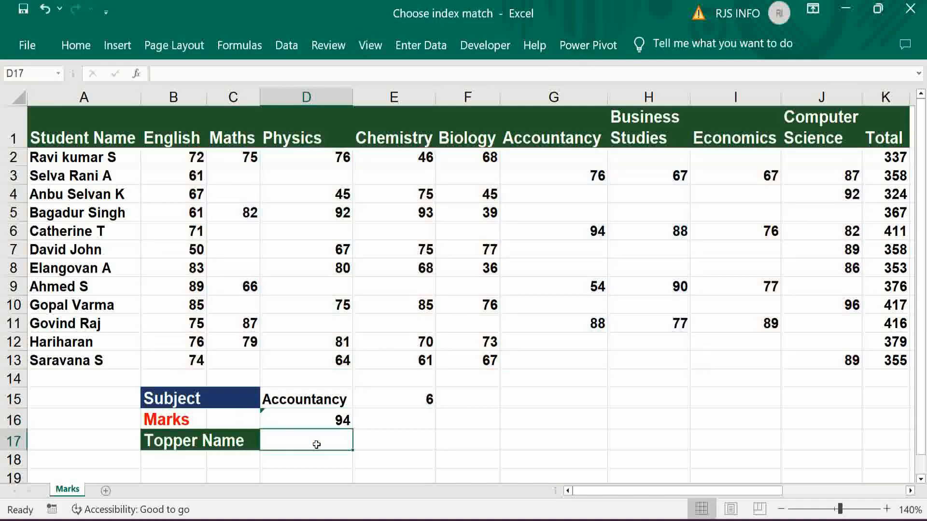
type("=index(")
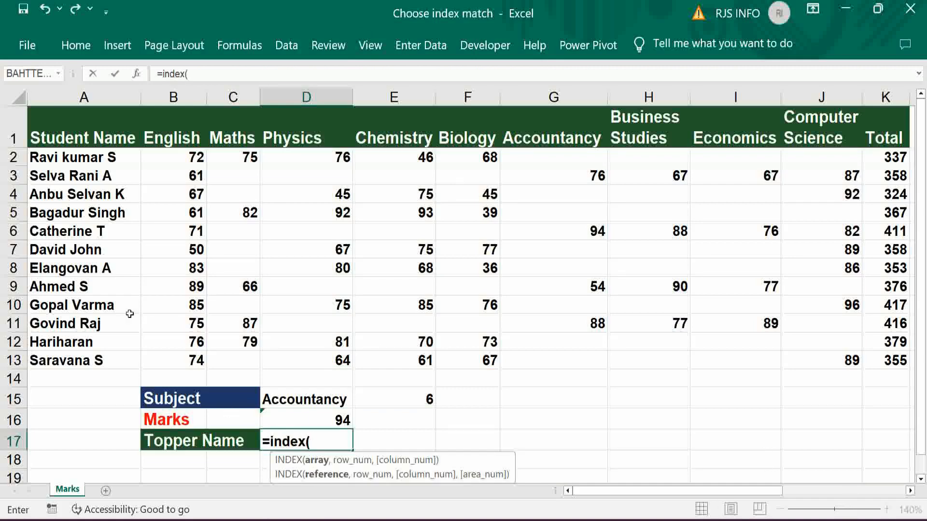
left_click_drag(77, 159, 80, 359)
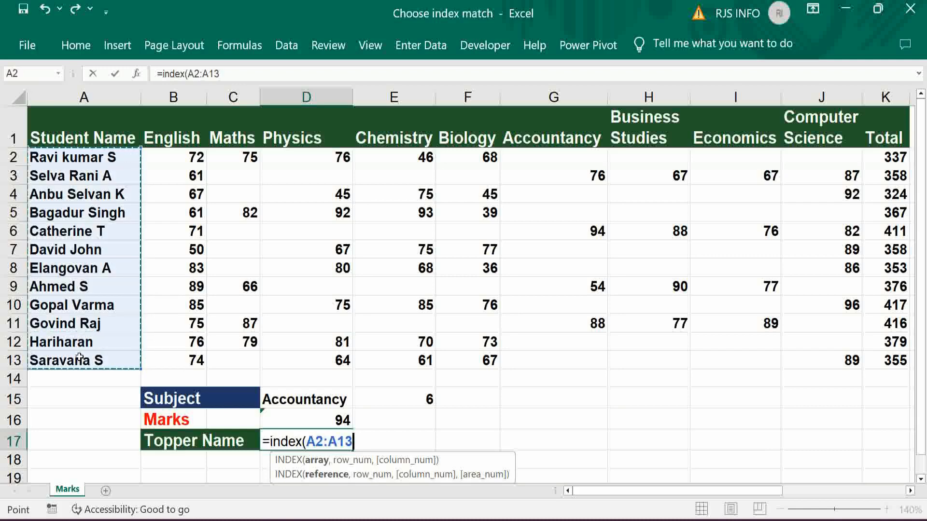
type(",ma")
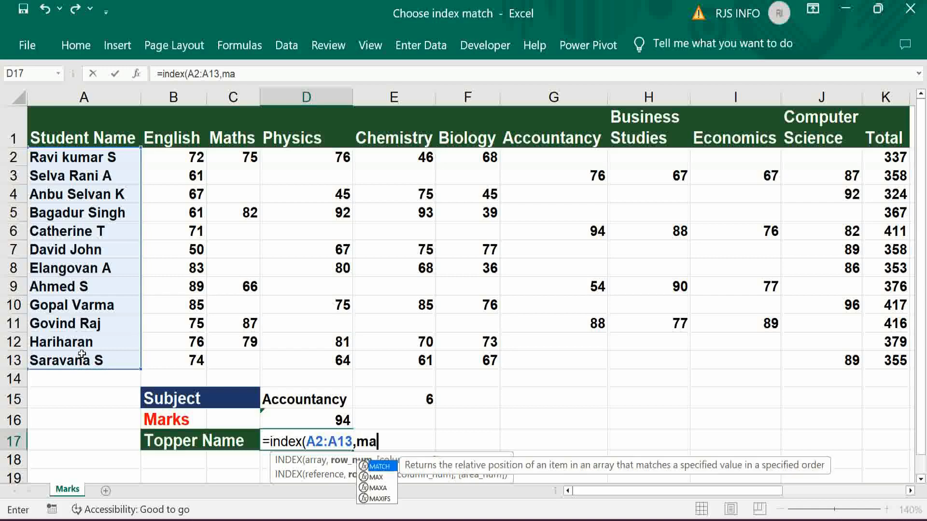
type("tch(")
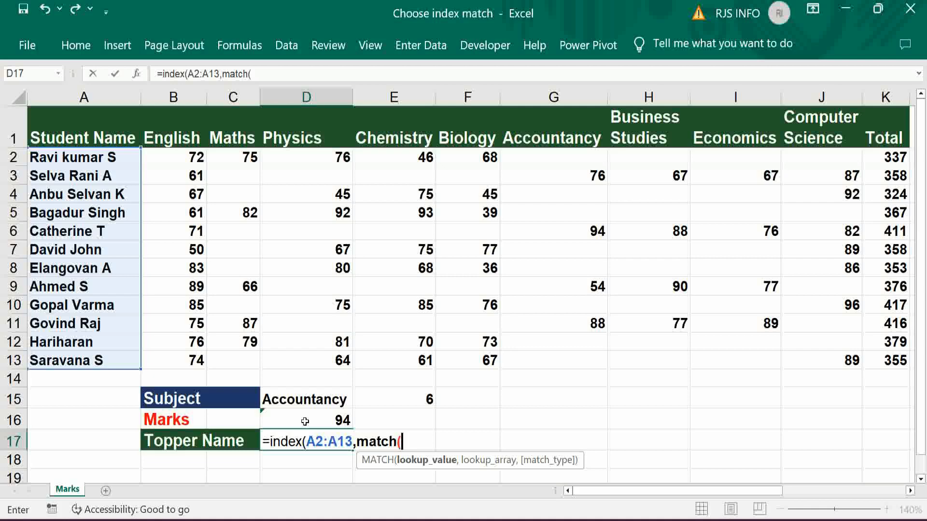
key("ctrl+v")
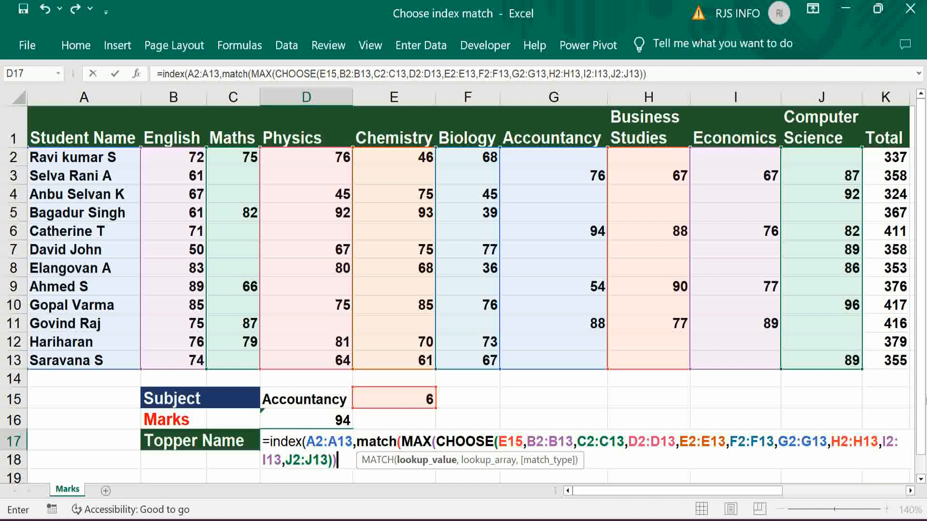
type(",")
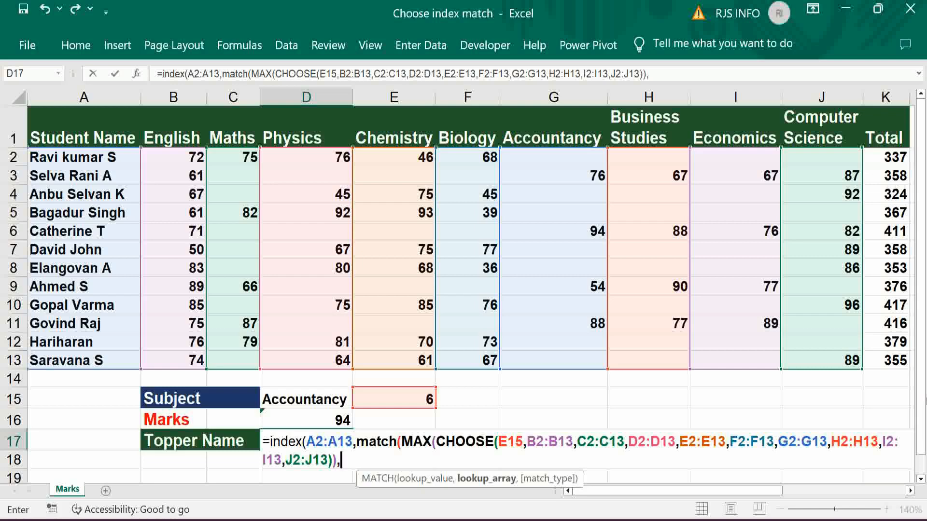
Step: Start a nested CHOOSE as the MATCH lookup array in D17, with E15 as its index number
type("choose")
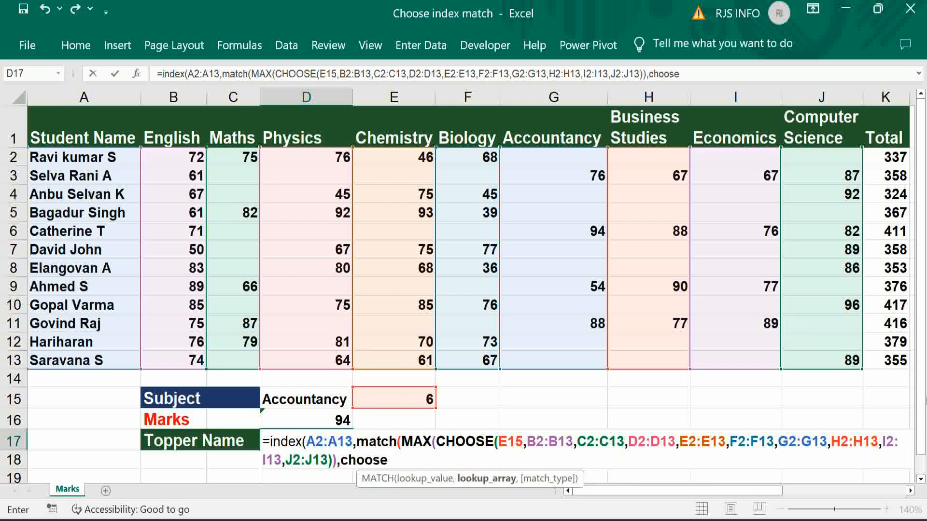
type("(")
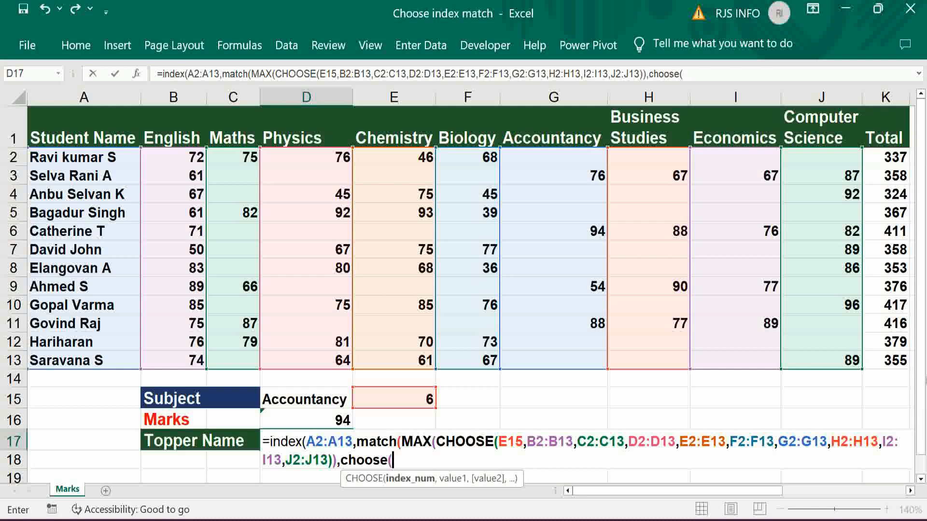
left_click(402, 399)
type(",")
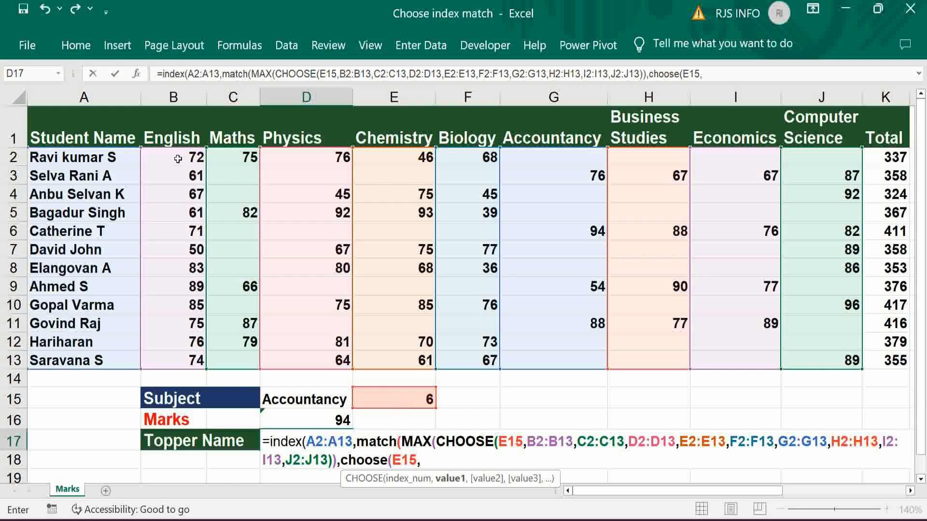
Step: Add ranges B2:B13, C2:C13 and D2:D13 as the first three values of the lookup-array CHOOSE in D17
left_click_drag(178, 157, 172, 358)
type(",")
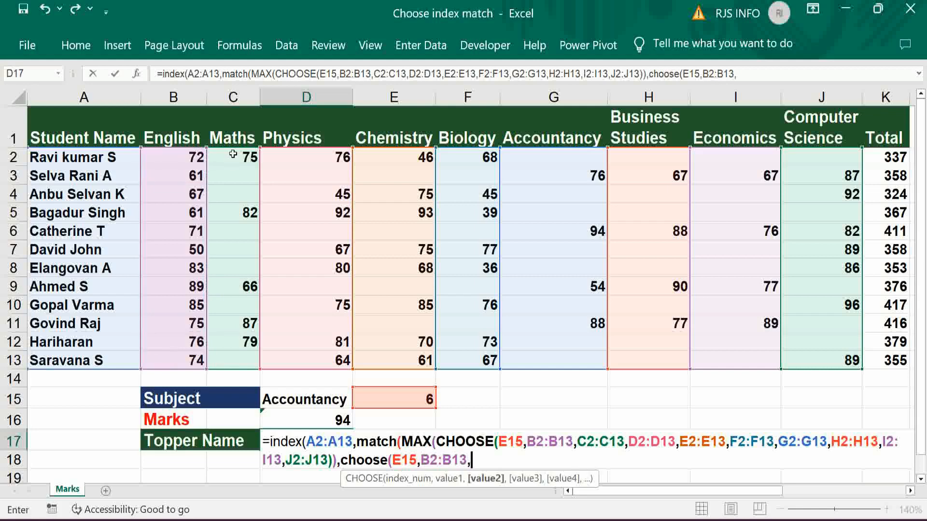
left_click_drag(233, 154, 216, 356)
type(",")
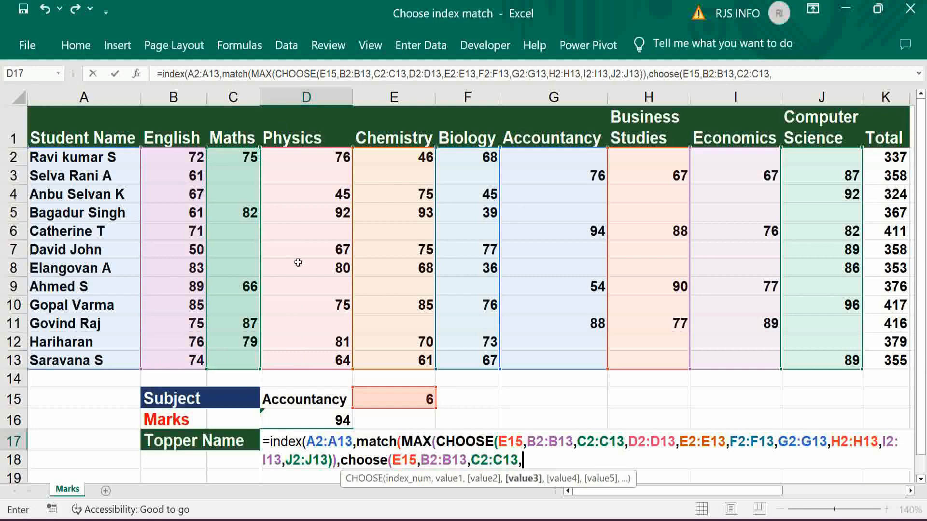
left_click_drag(310, 155, 308, 362)
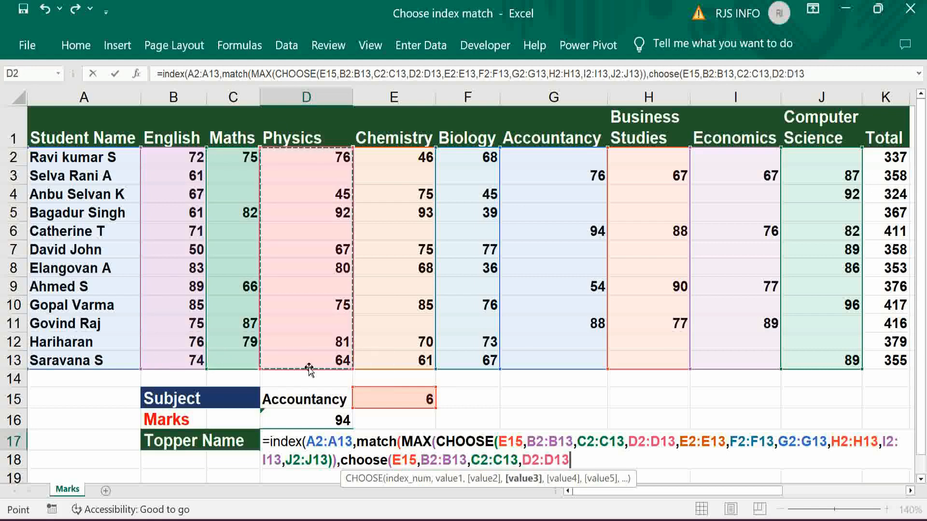
type(",")
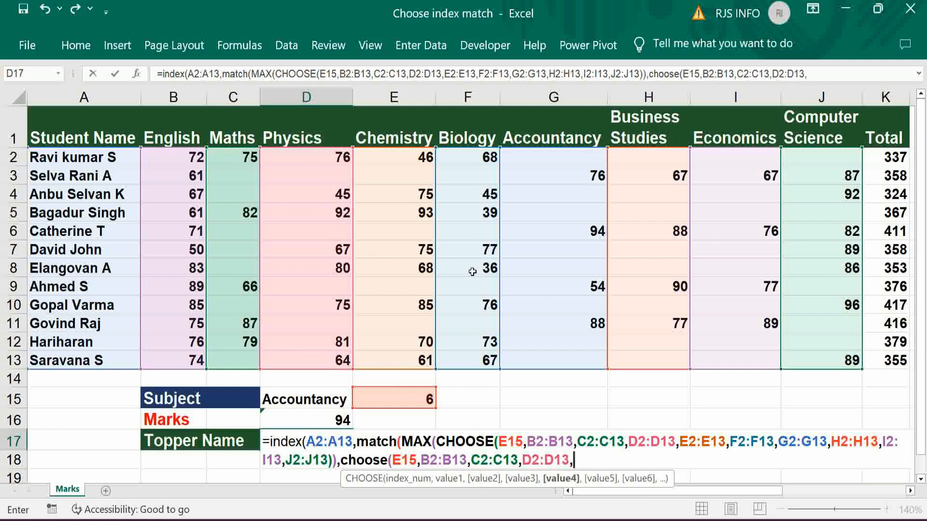
Step: Add the column ranges E2:E13 through J2:J13 to the lookup-array CHOOSE, set match type 0 and complete the INDEX formula in D17
left_click_drag(396, 154, 404, 232)
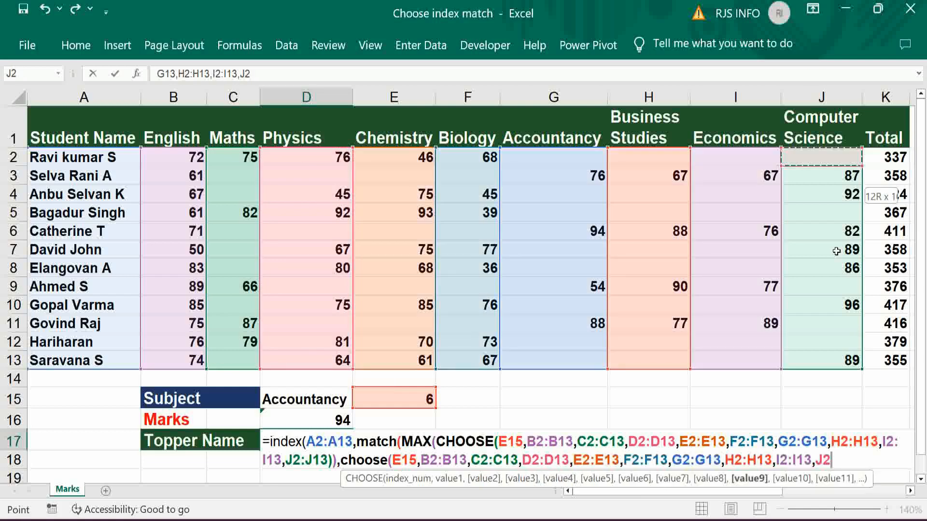
left_click_drag(845, 249, 843, 357)
type(")")
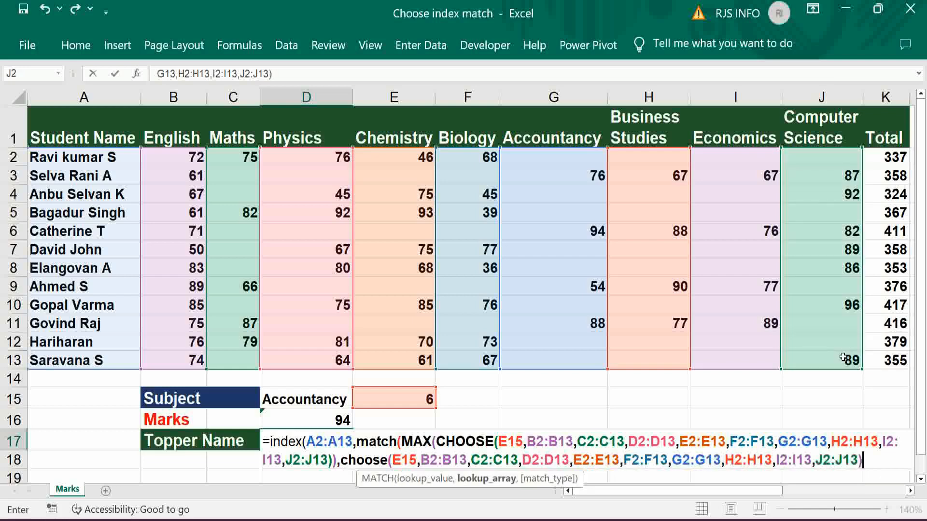
type(",0))")
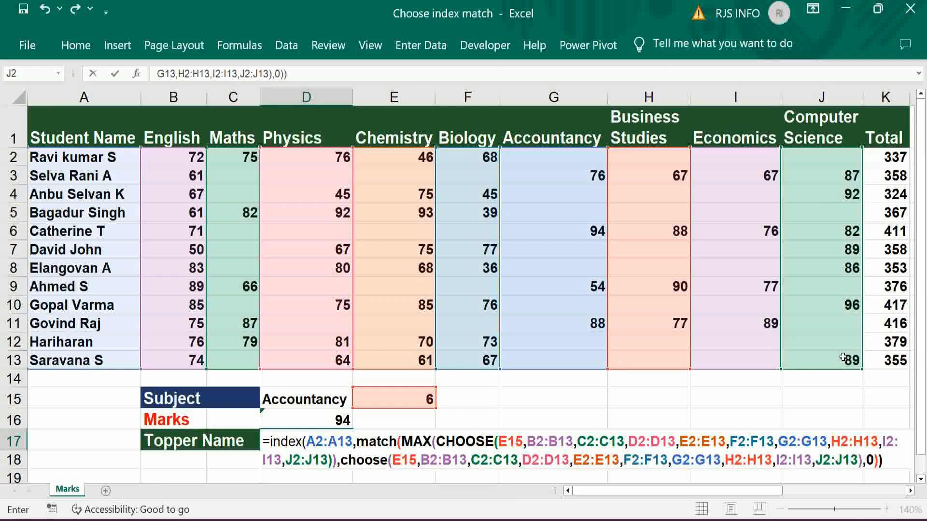
key("Tab")
Step: Test the formulas by entering subject index 5 in E15, followed by 8
key("Up")
key("Up")
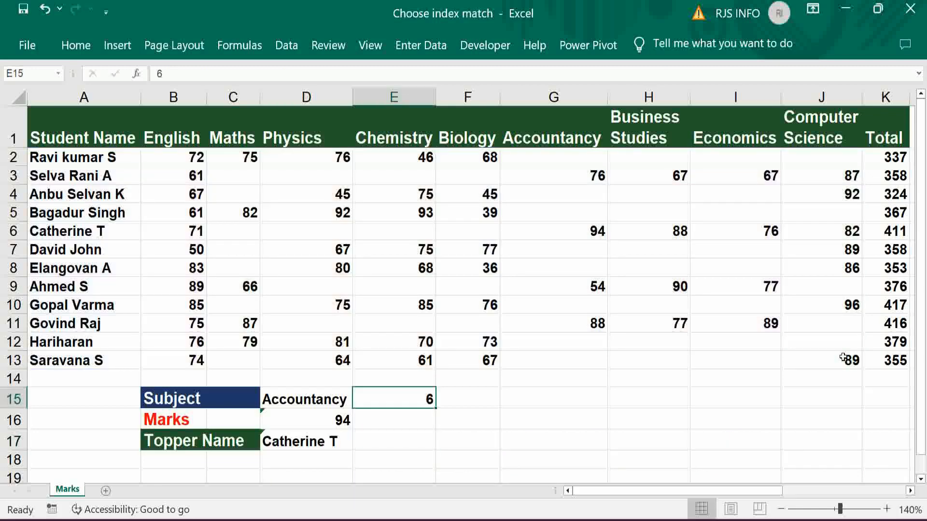
type("5")
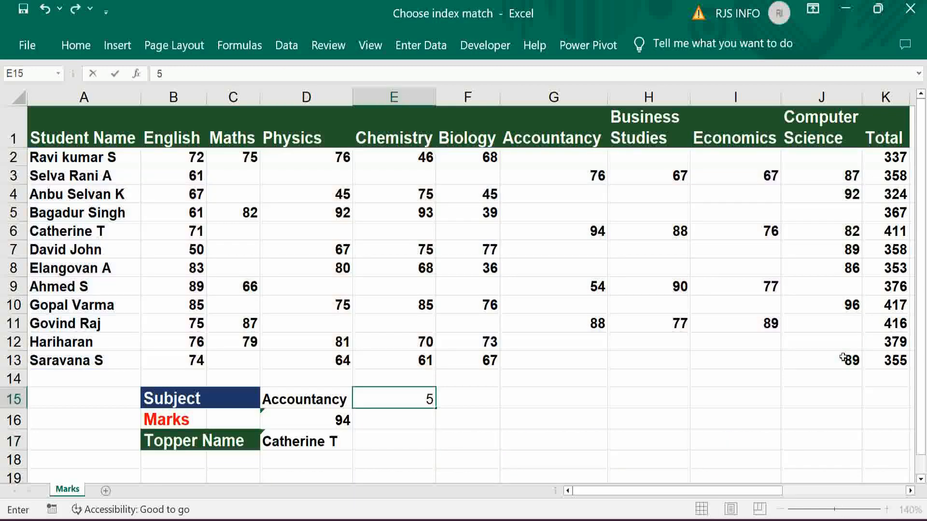
key("Return")
key("Up")
type("8")
key("Return")
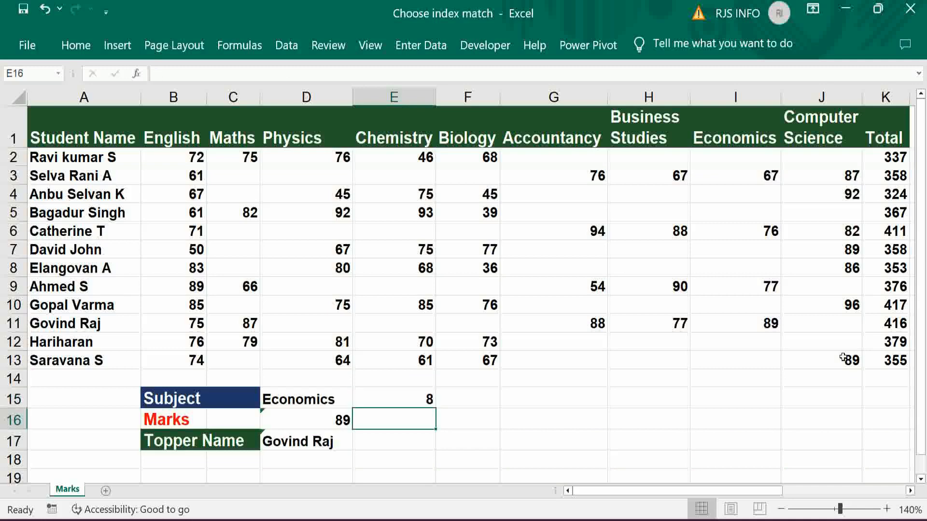